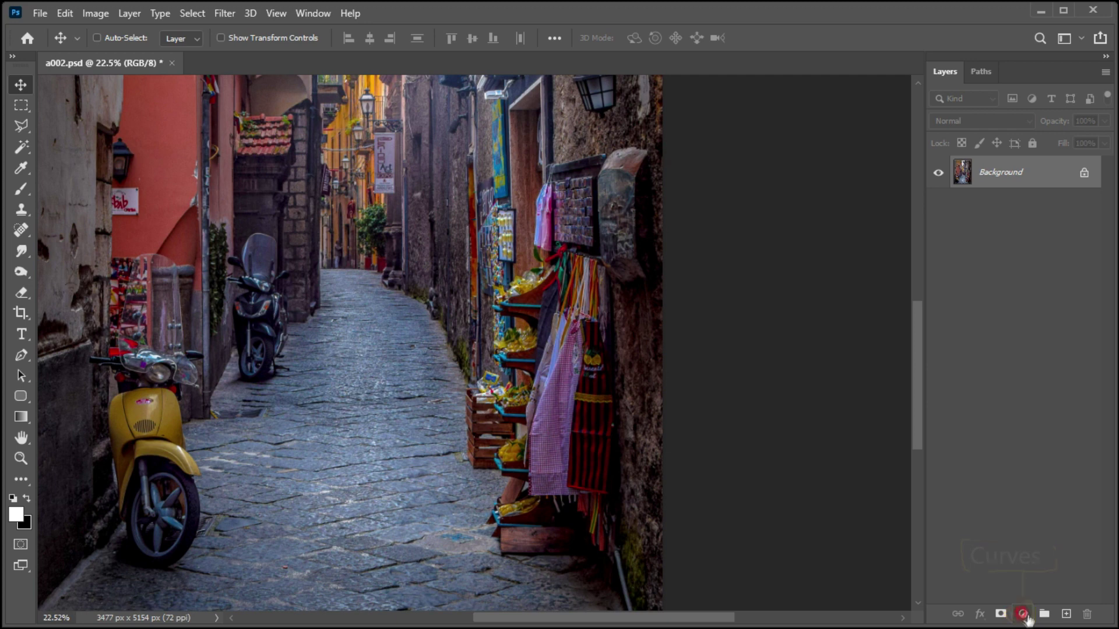
Step: Bring up the new fill or adjustment layer list over the untouched alley photo
click(1024, 613)
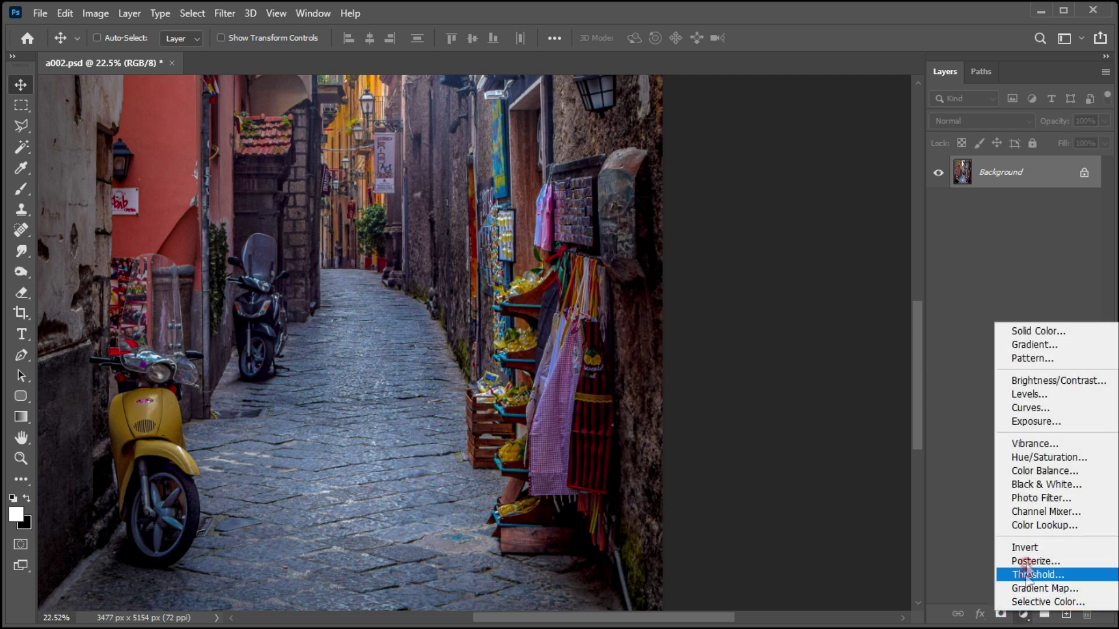
Step: Add a Curves adjustment layer with its midpoint bowed upward to brighten the photo
click(1024, 408)
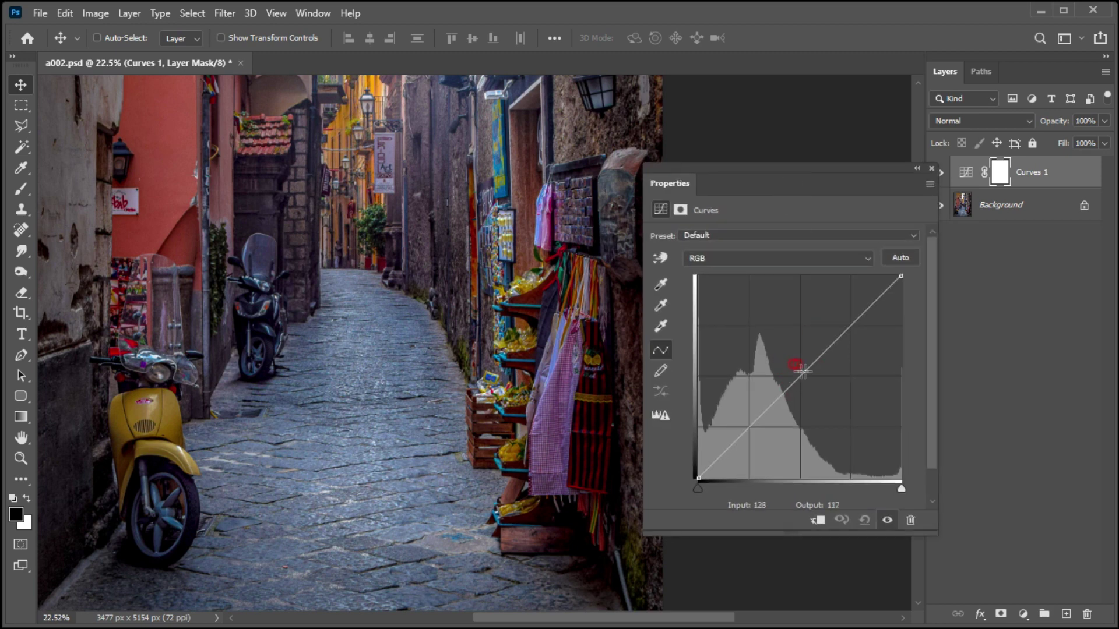
drag(803, 376, 781, 354)
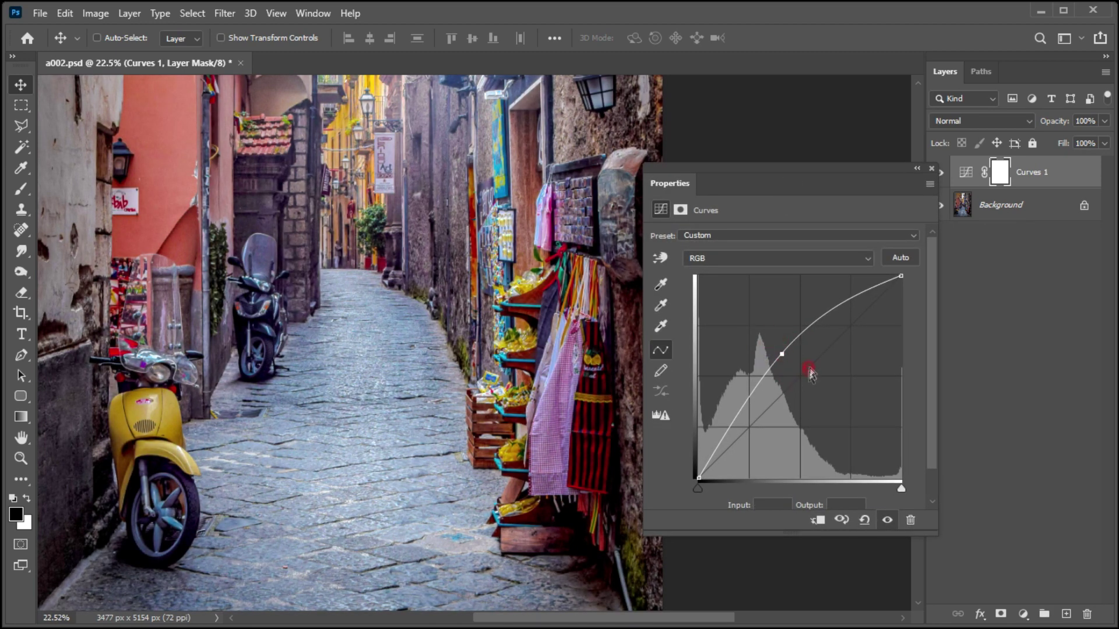
click(932, 169)
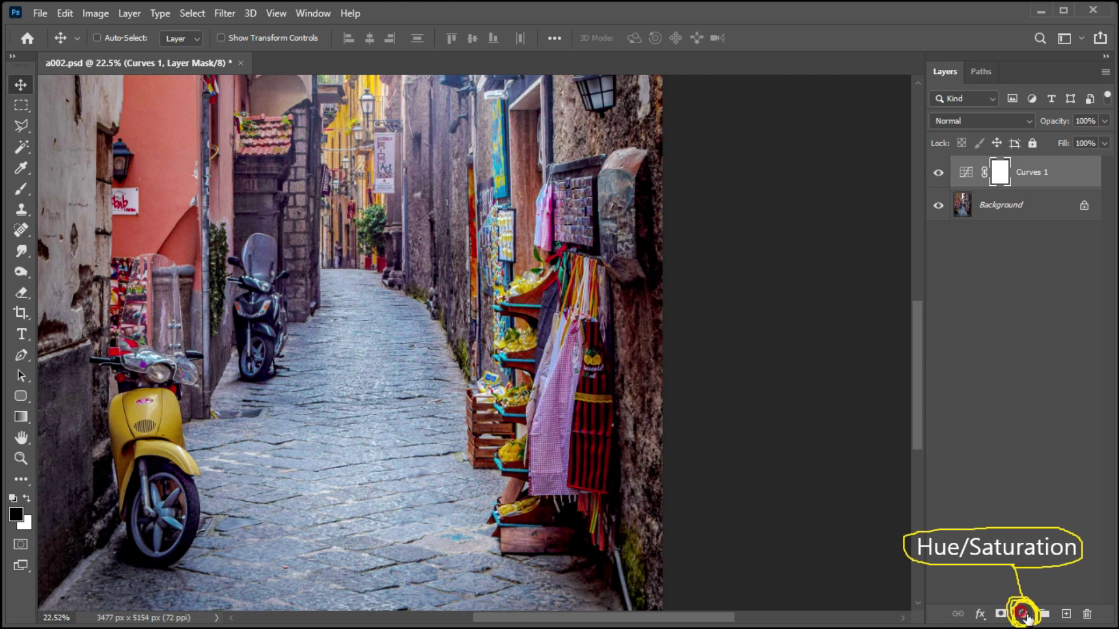
click(1024, 613)
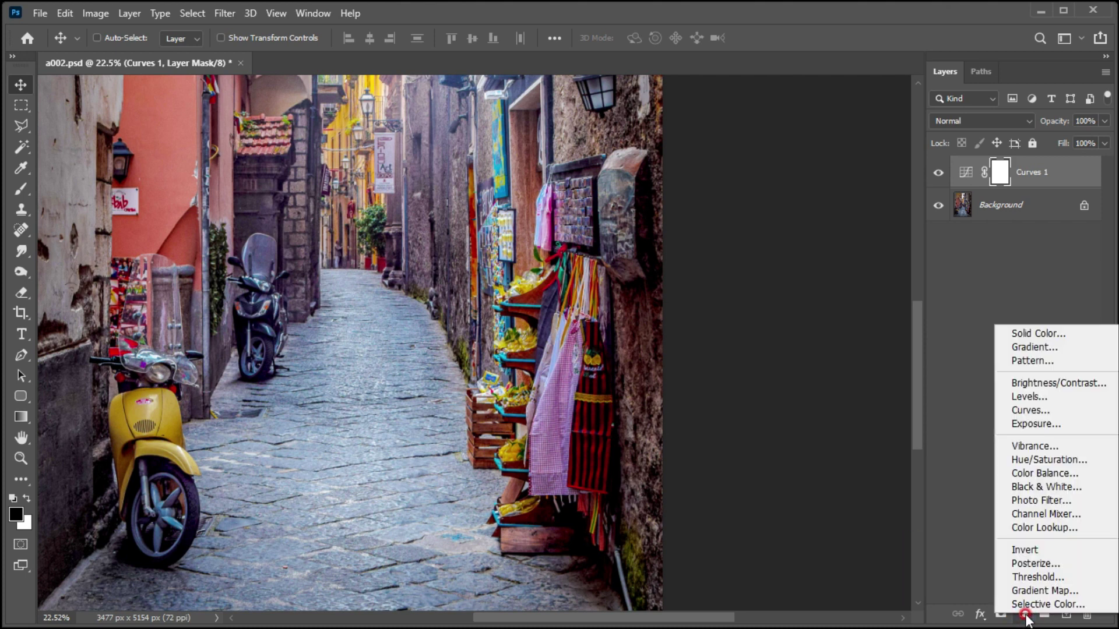
Step: Add a Hue/Saturation adjustment layer with Saturation at -38 to mute the colours
click(1039, 462)
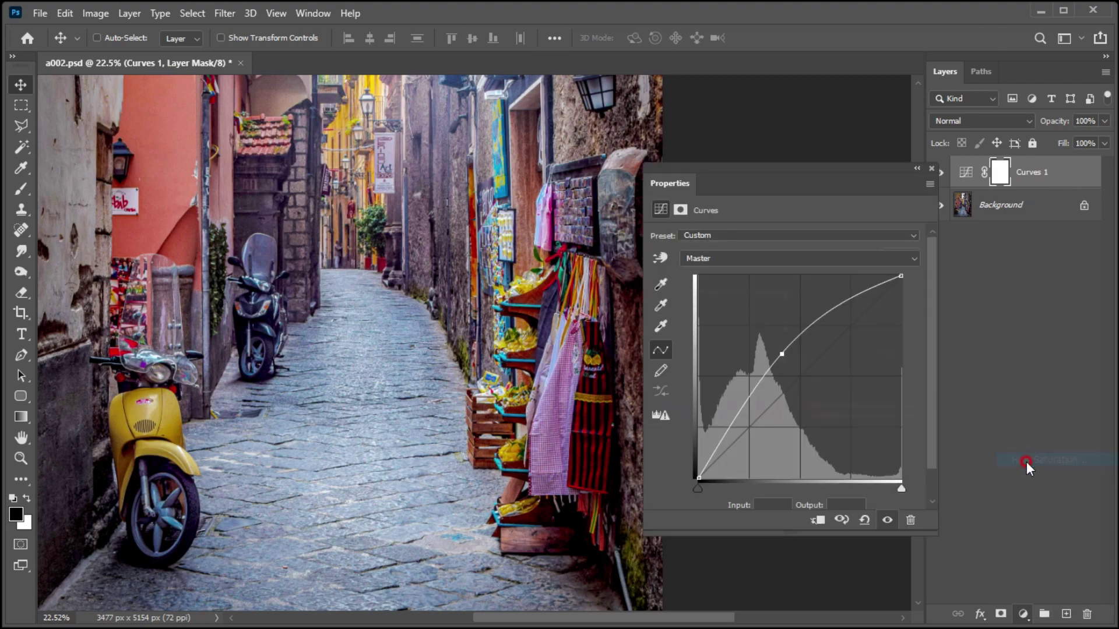
drag(798, 184, 771, 154)
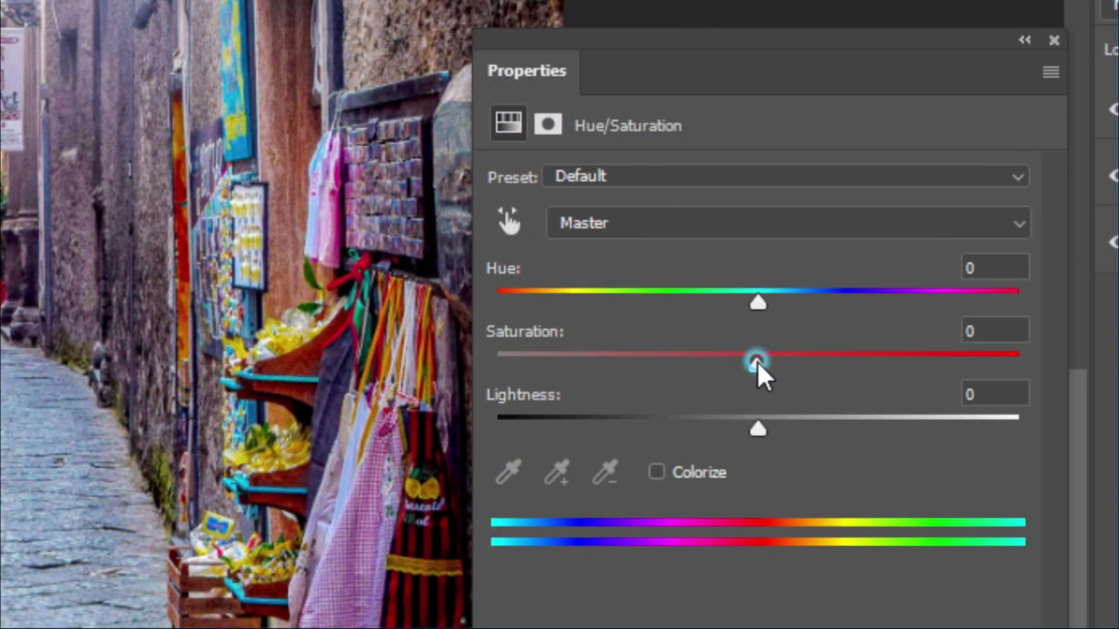
drag(757, 361, 653, 361)
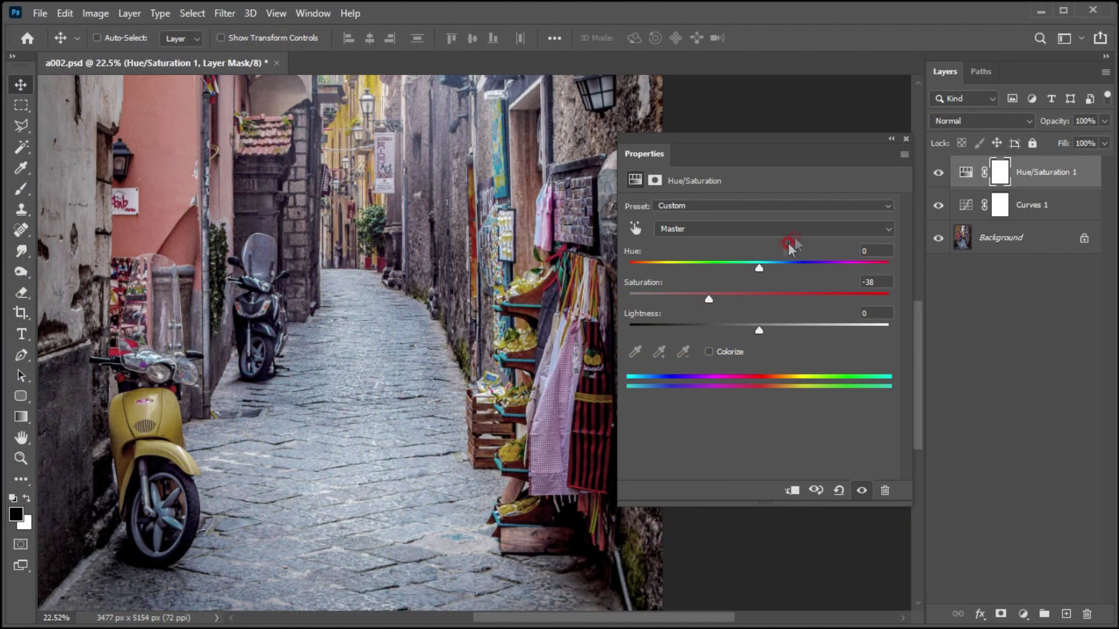
click(905, 136)
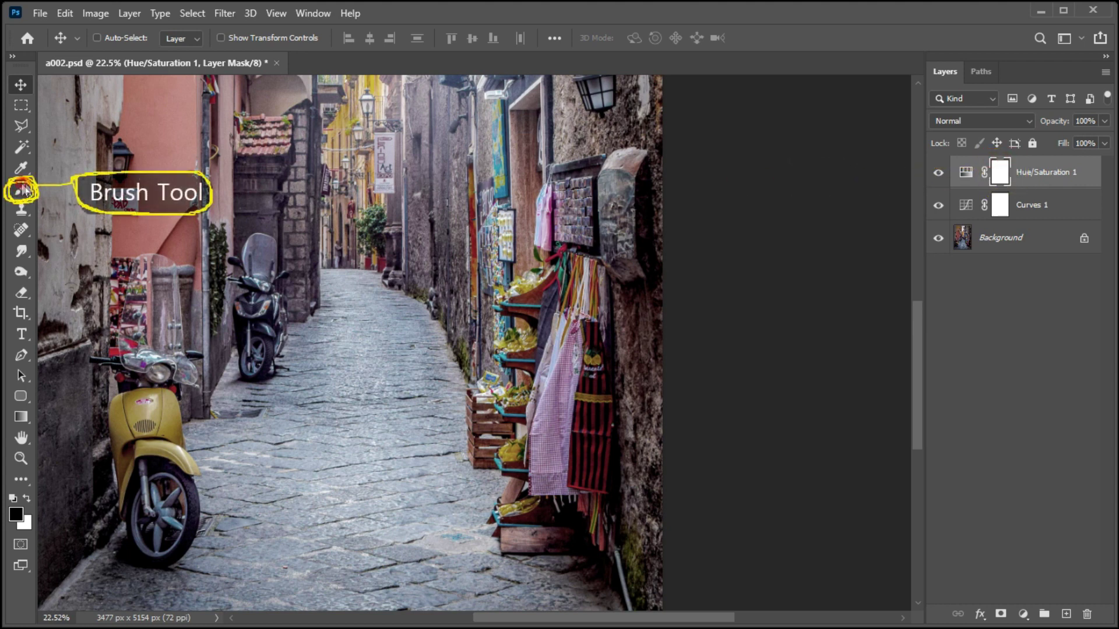
click(21, 189)
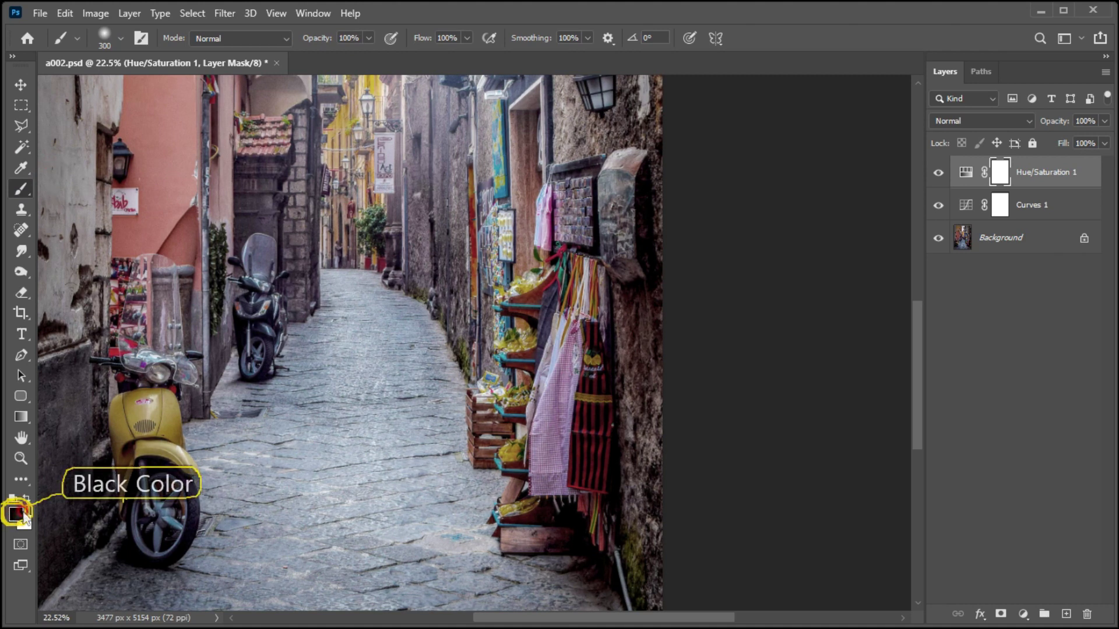
Step: Paint black on the Hue/Saturation 1 mask over the pink wall, yellow building, storefront and scooter
key(bracketright)
key(bracketright)
key(bracketright)
drag(149, 127, 148, 233)
key(bracketleft)
key(bracketleft)
key(bracketleft)
drag(355, 82, 357, 169)
key(bracketright)
key(bracketright)
key(bracketright)
key(bracketleft)
key(bracketleft)
key(bracketleft)
drag(524, 314, 580, 513)
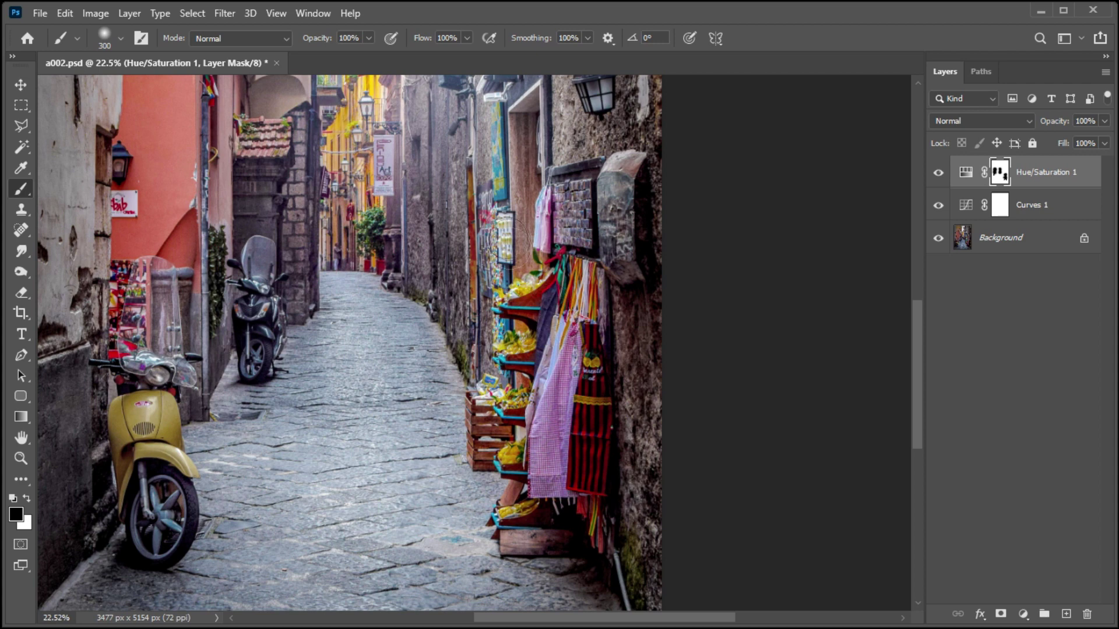
key(bracketleft)
key(bracketleft)
key(bracketleft)
mouse_move(129, 408)
mouse_down()
mouse_move(170, 434)
mouse_move(172, 467)
mouse_up()
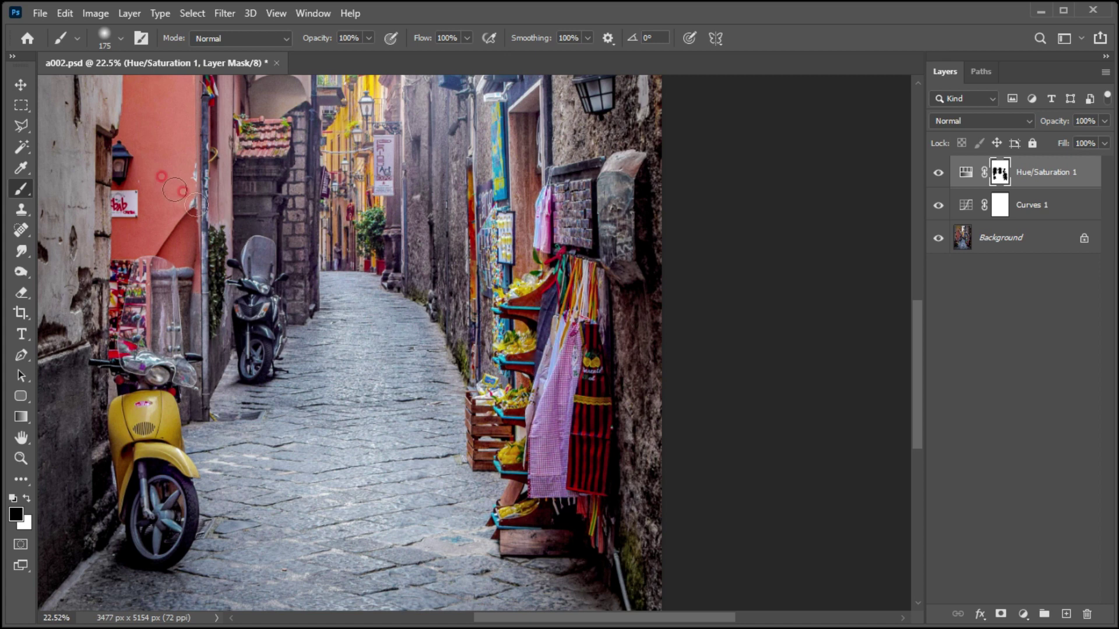
click(25, 87)
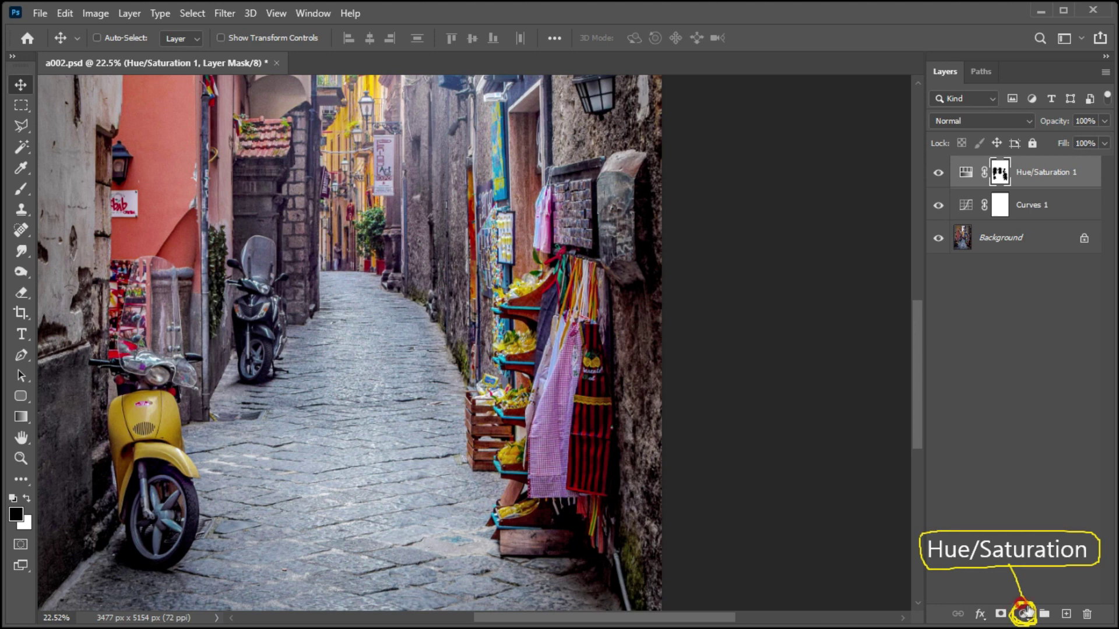
Step: Add a second Hue/Saturation layer and raise the Reds saturation to +29
click(1020, 614)
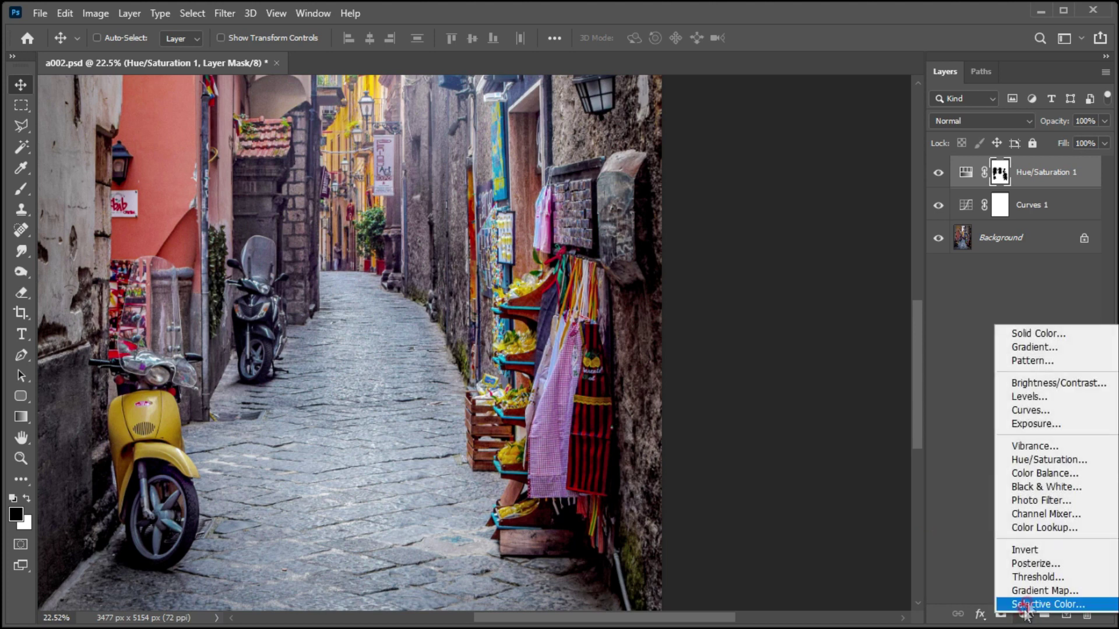
click(1020, 460)
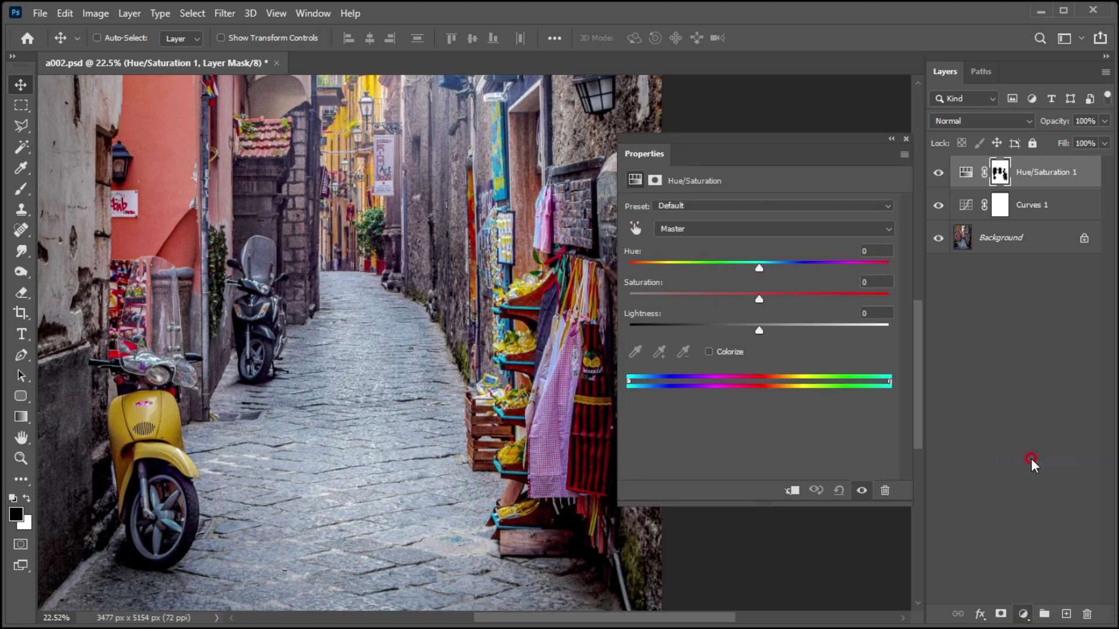
drag(792, 158, 784, 158)
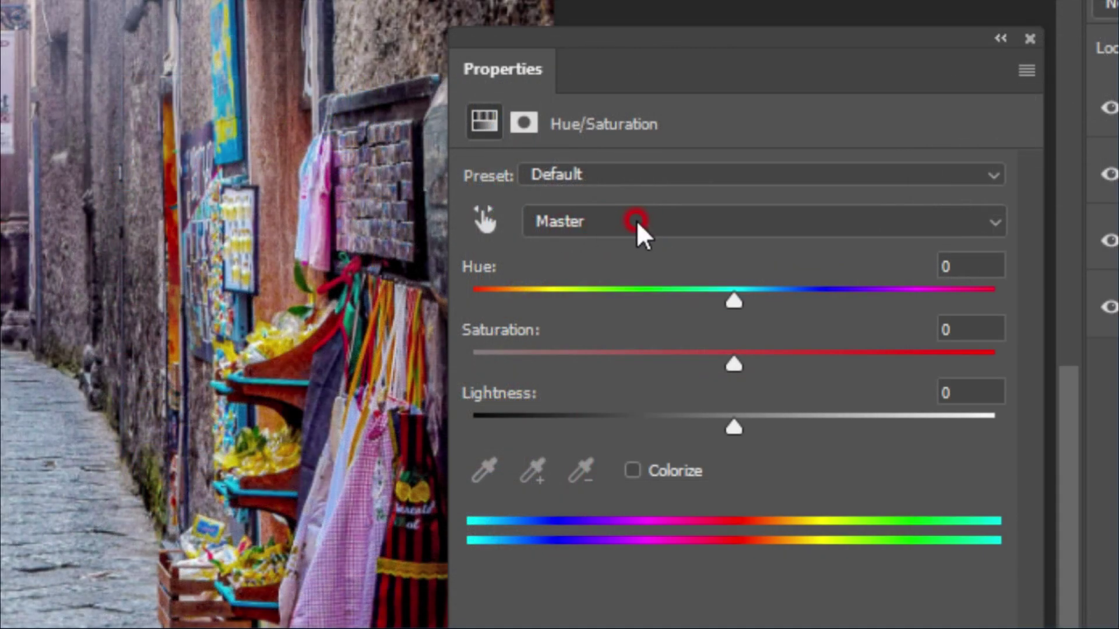
click(636, 220)
click(556, 270)
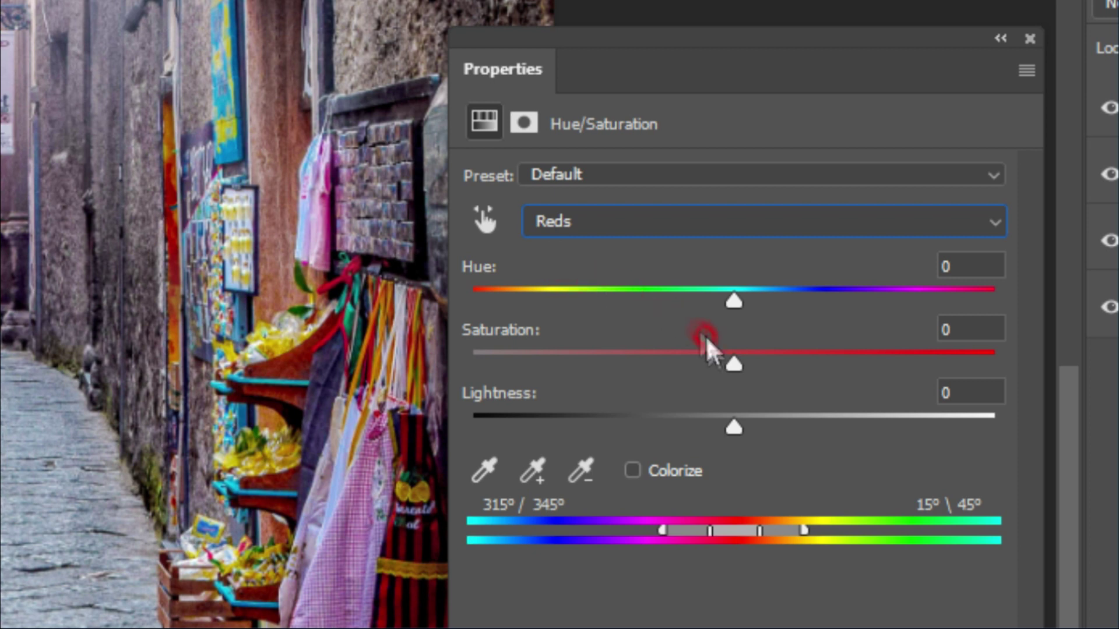
drag(733, 364, 791, 367)
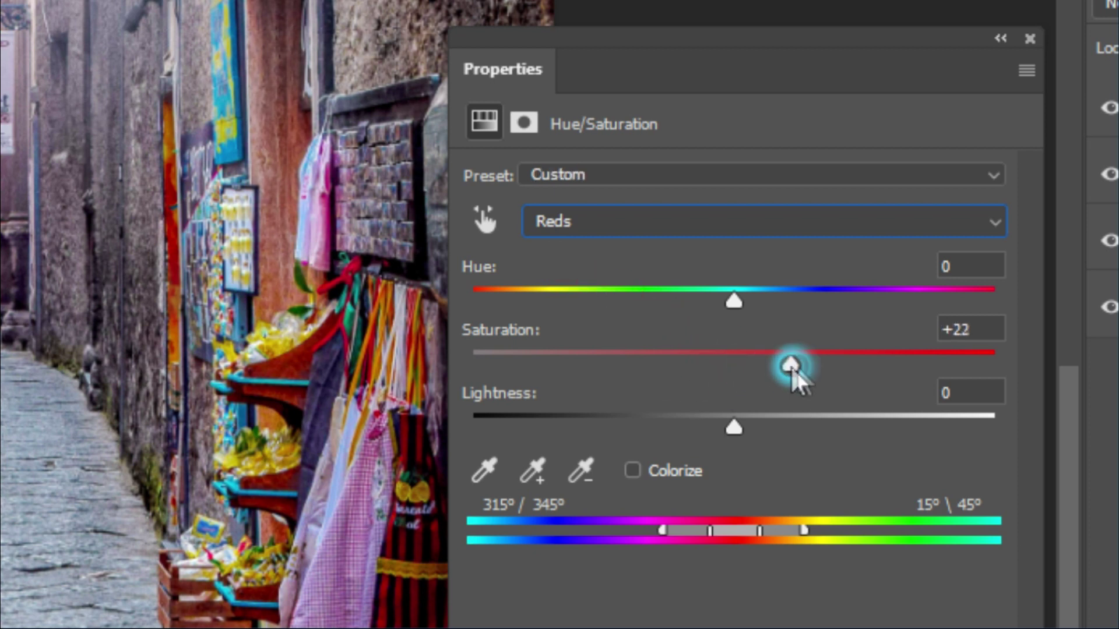
drag(790, 367, 811, 369)
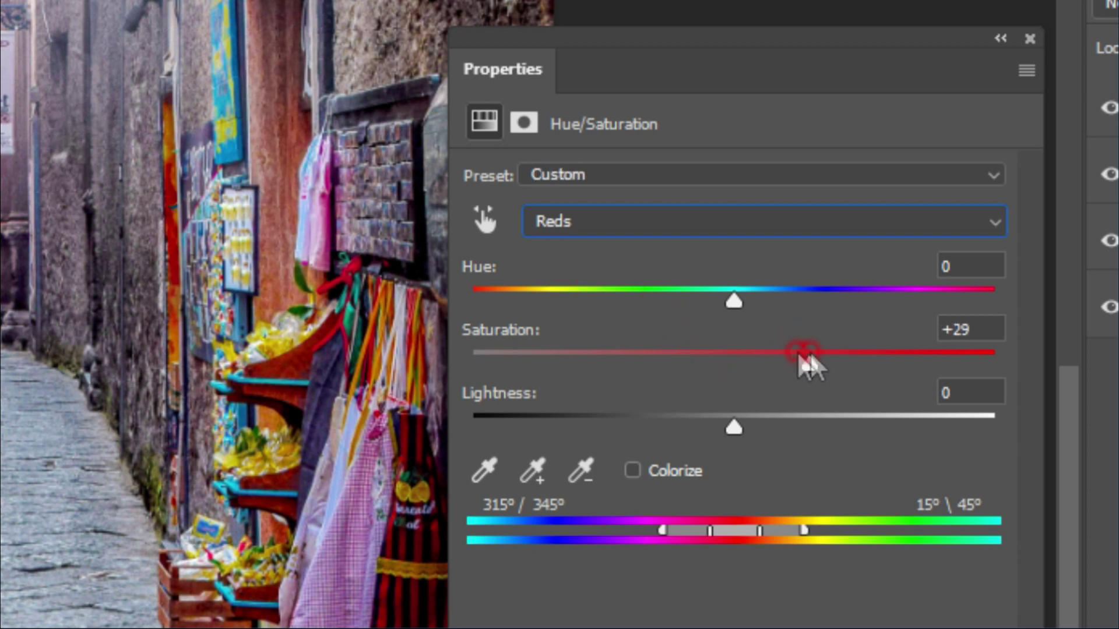
Step: Raise the Yellows saturation to +34 and the Blues saturation to +31
click(661, 236)
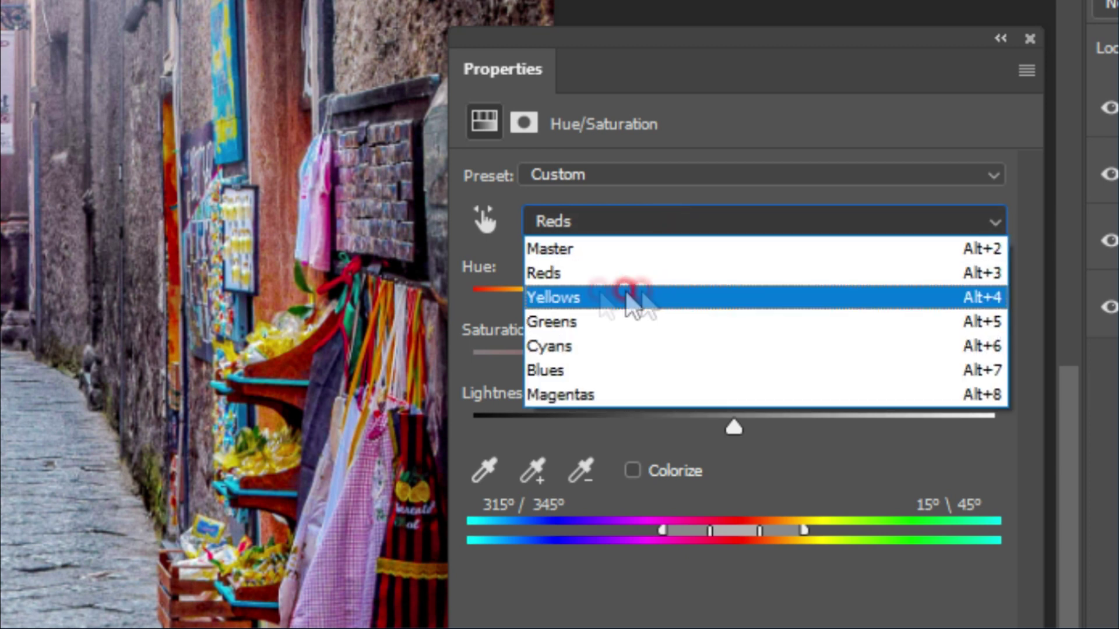
click(591, 298)
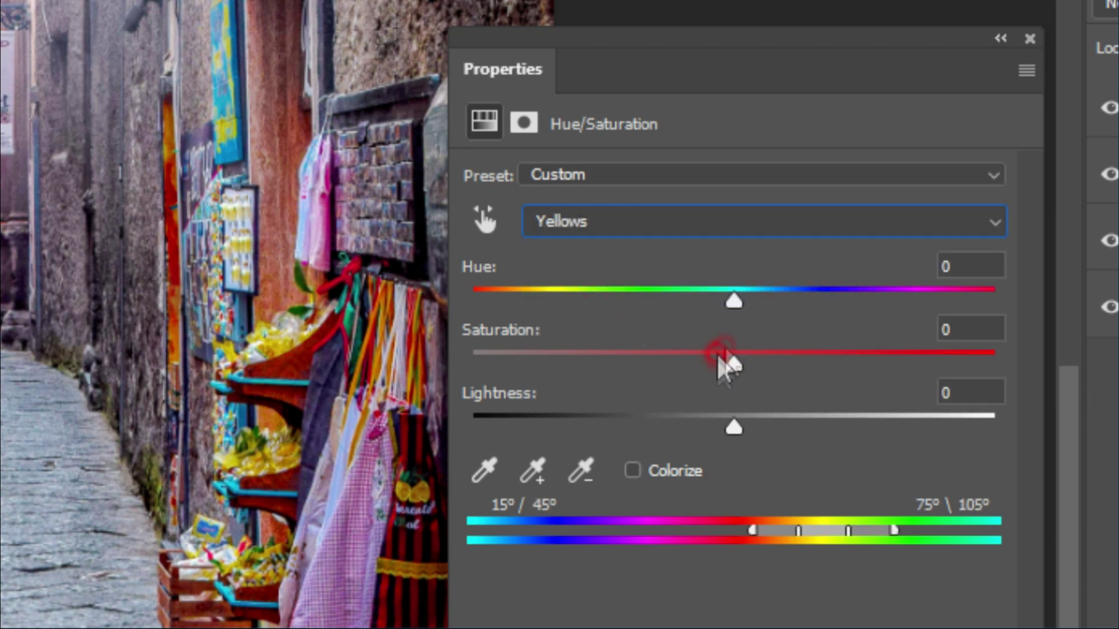
mouse_move(731, 362)
mouse_down()
mouse_move(832, 367)
mouse_move(812, 375)
mouse_move(832, 367)
mouse_move(797, 365)
mouse_up()
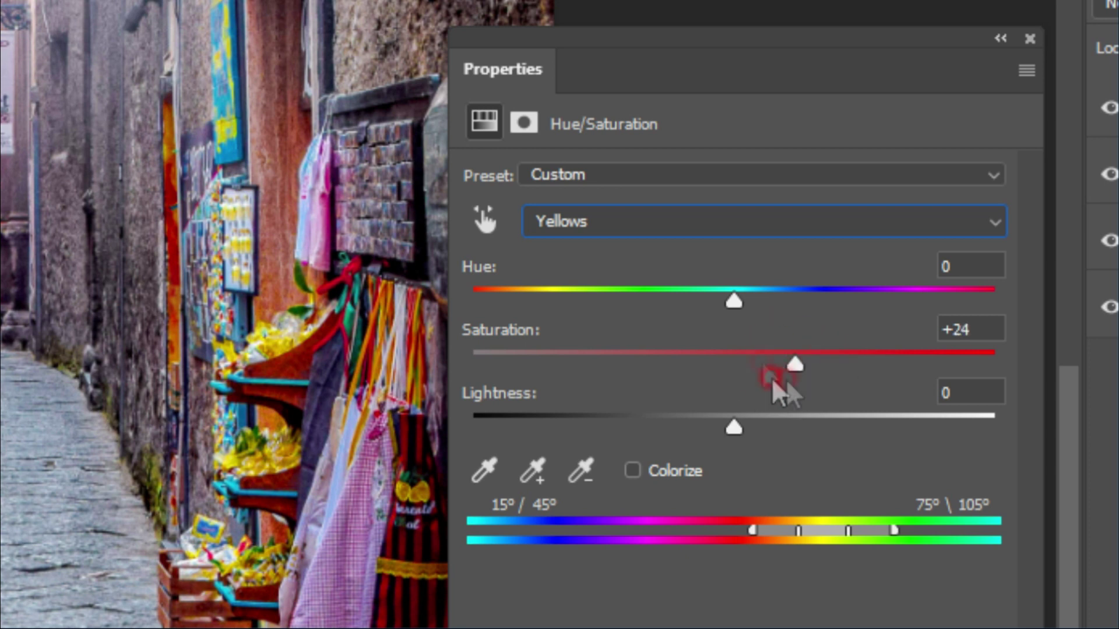
click(666, 224)
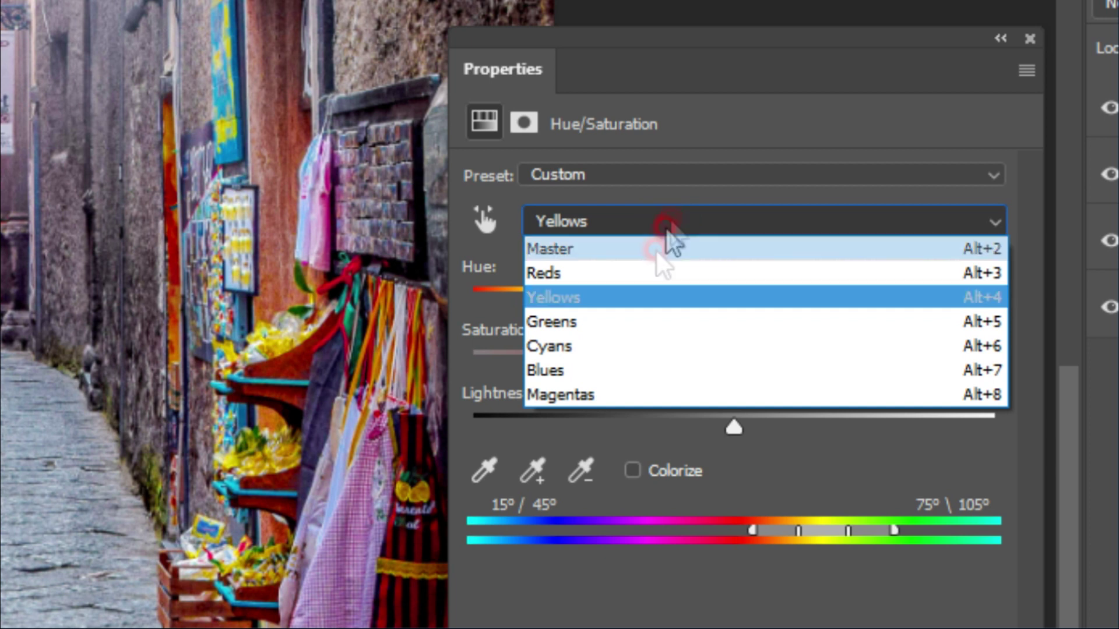
click(595, 370)
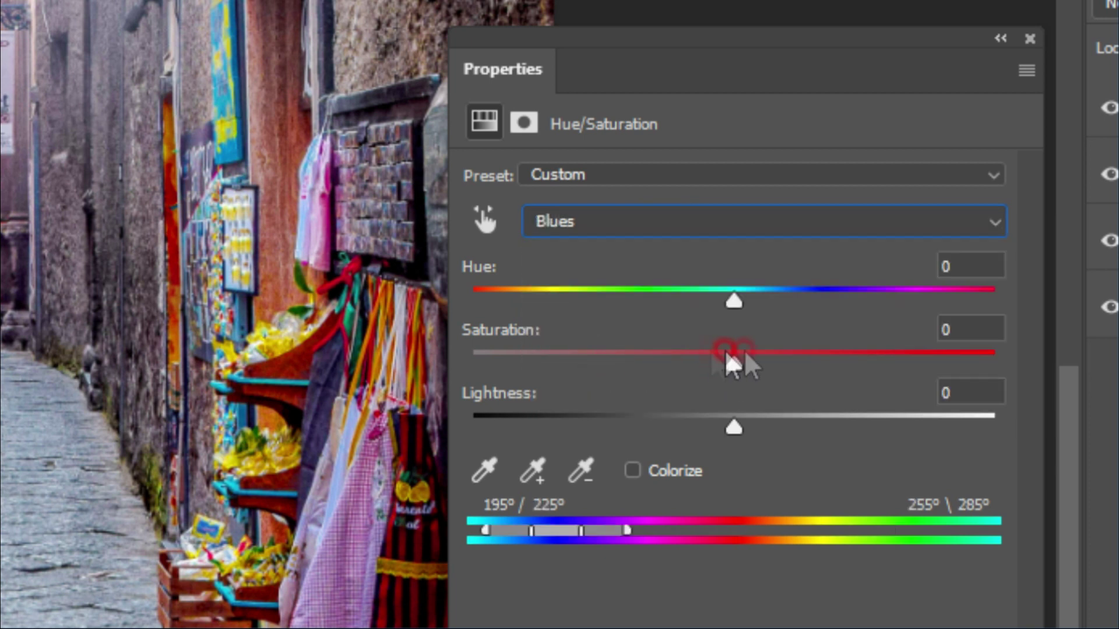
drag(733, 364, 816, 367)
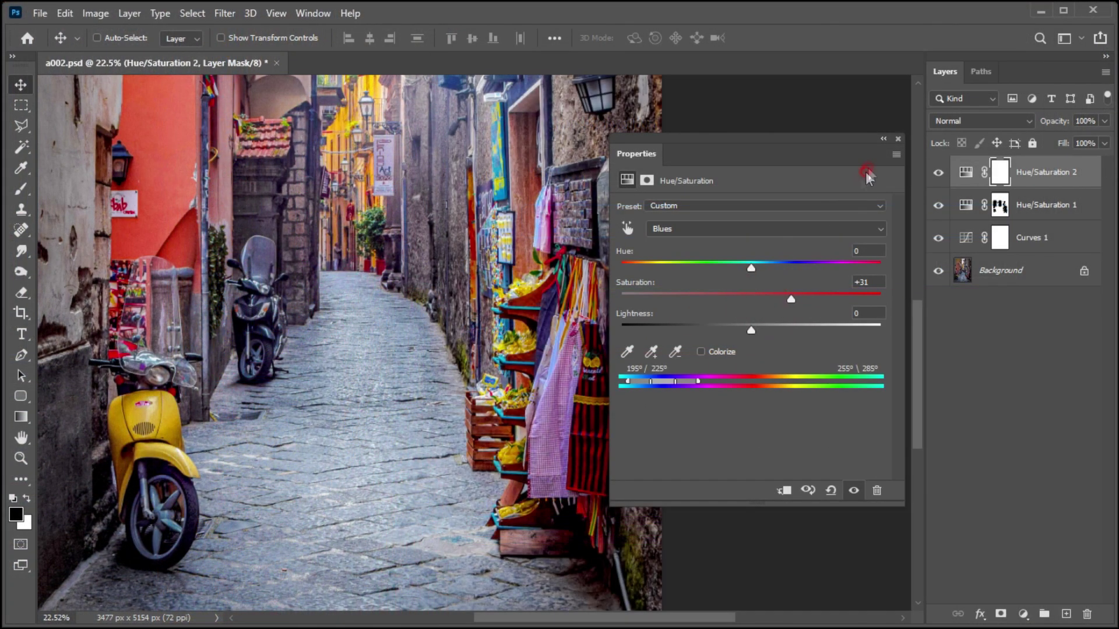
click(896, 140)
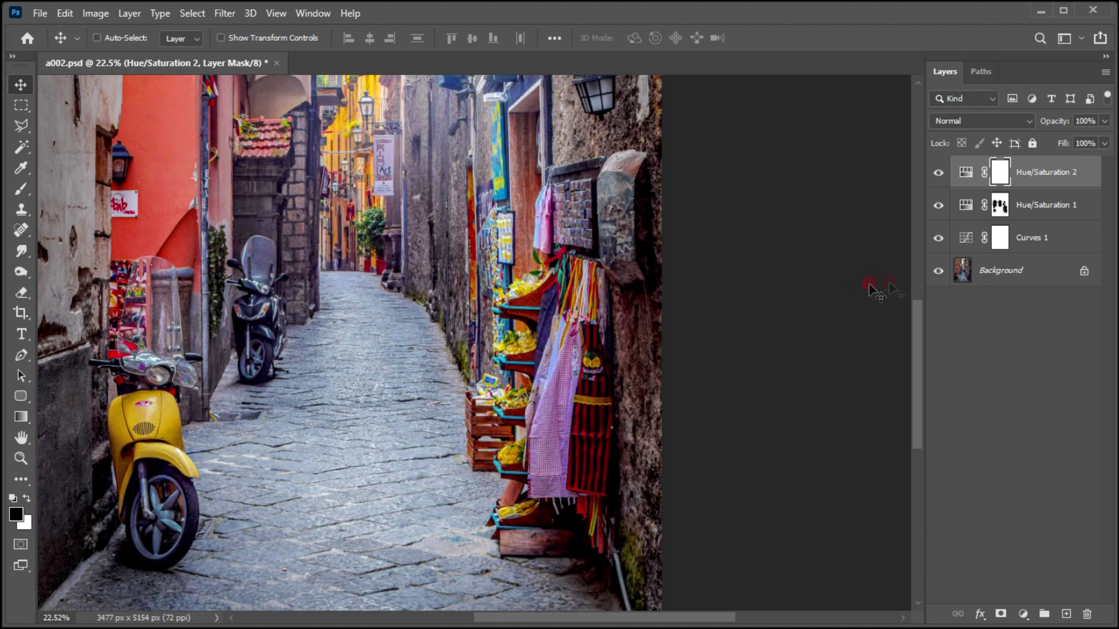
Step: Compare the original Background against the adjusted result, then stamp all visible layers into Layer 1
alt+click(937, 272)
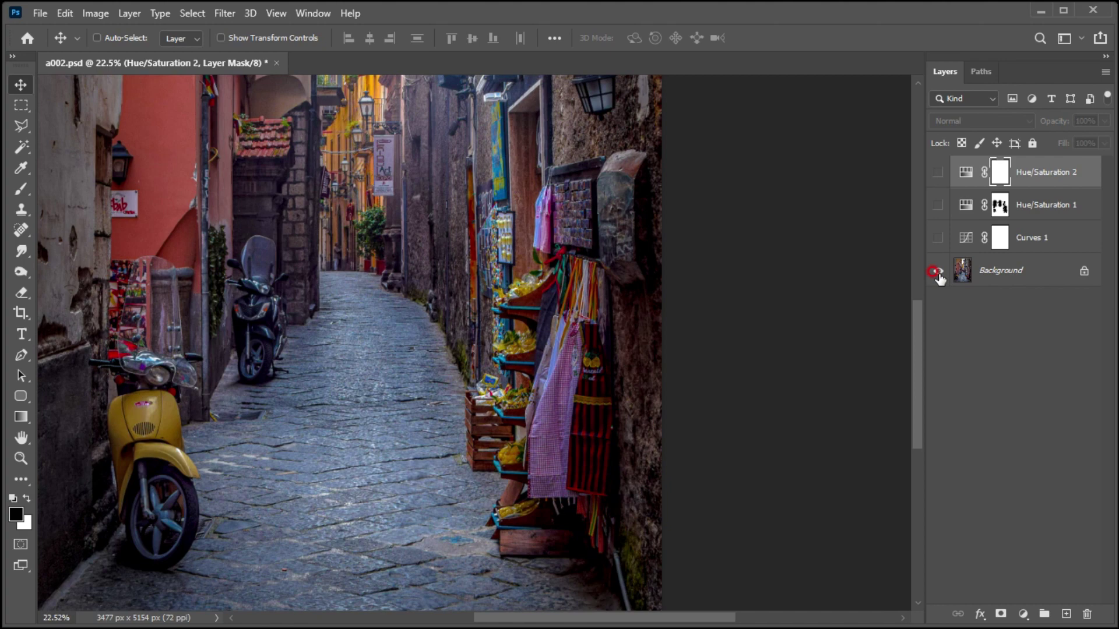
alt+click(937, 272)
alt+click(937, 272)
alt+click(938, 271)
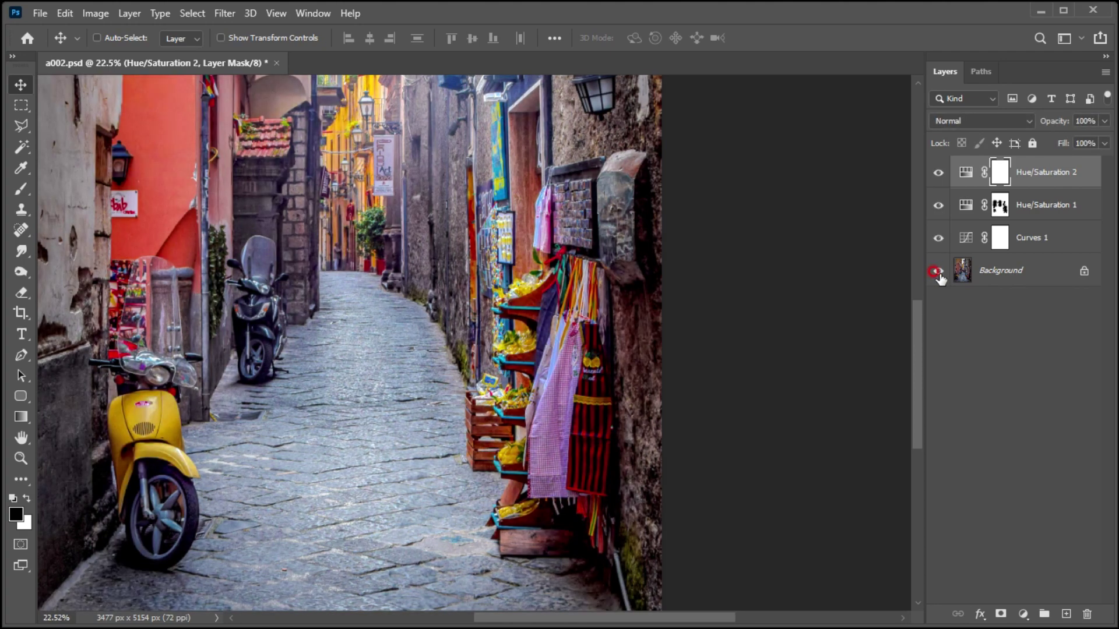
alt+click(937, 272)
alt+click(938, 272)
key(ctrl+shift+alt+e)
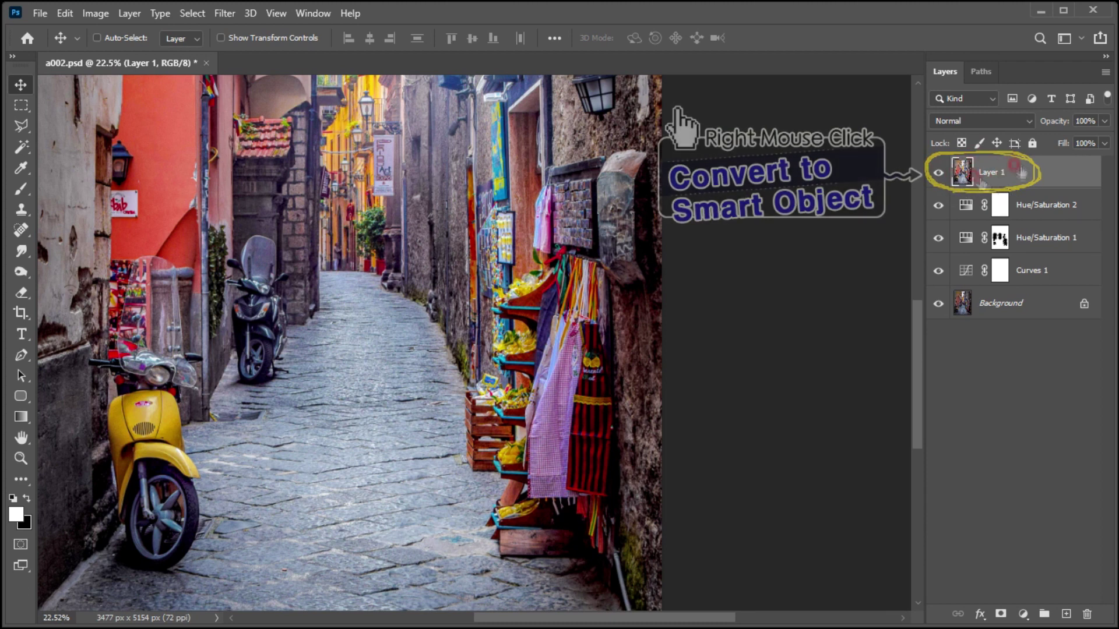
Step: Convert Layer 1 to a smart object and apply the Camera Raw Filter to it
right_click(988, 174)
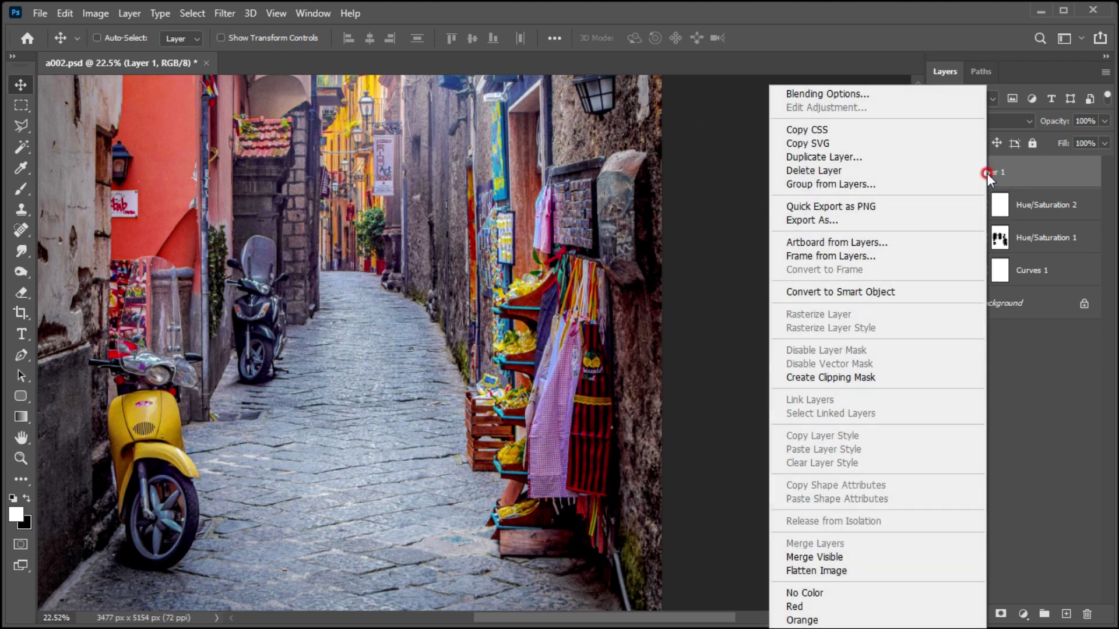
click(876, 291)
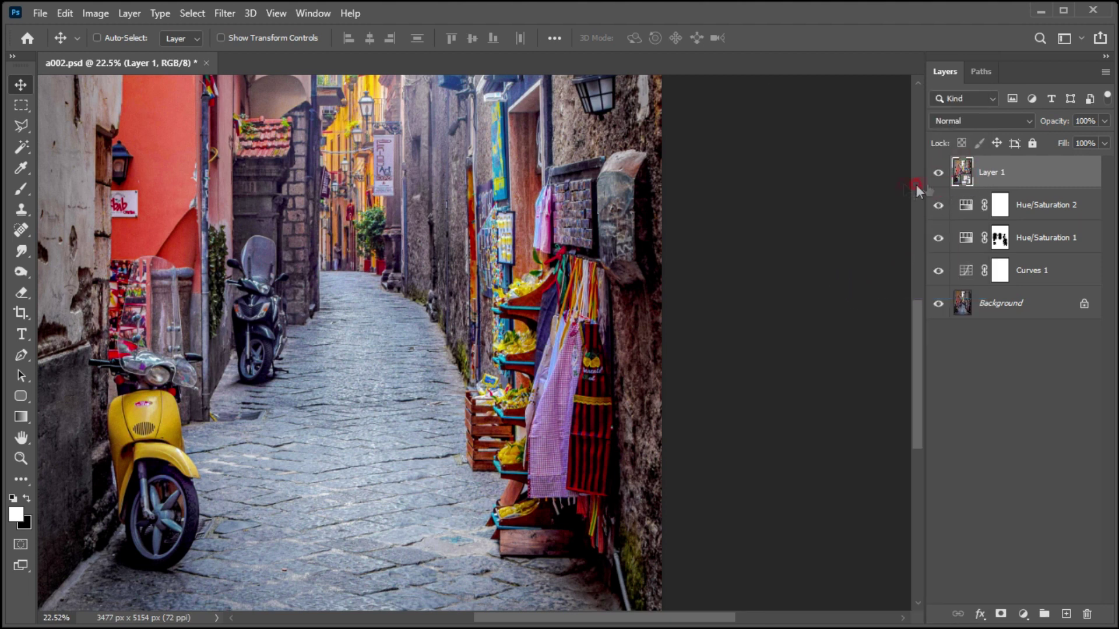
click(223, 12)
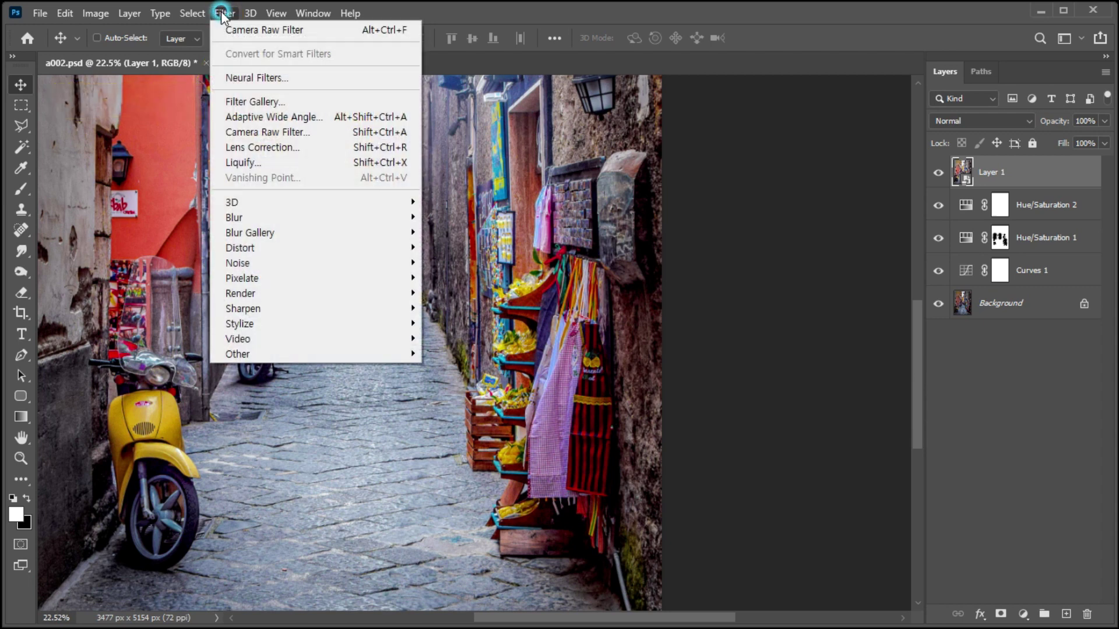
click(249, 132)
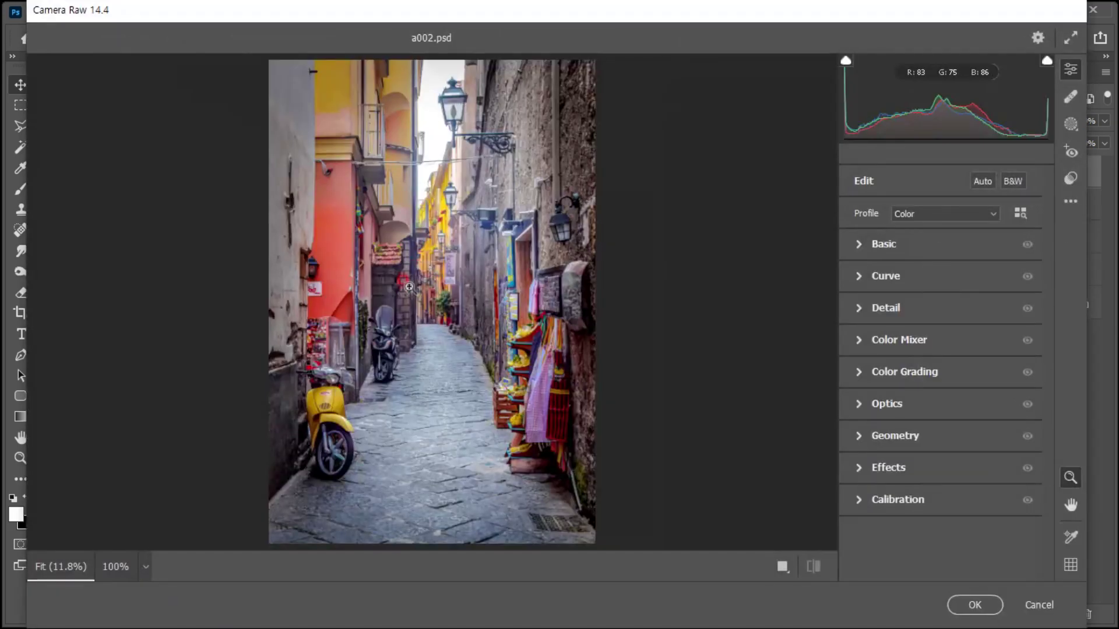
Step: In Camera Raw, set Temperature +17, Tint -20, Exposure +0.15 and Contrast +20
click(410, 294)
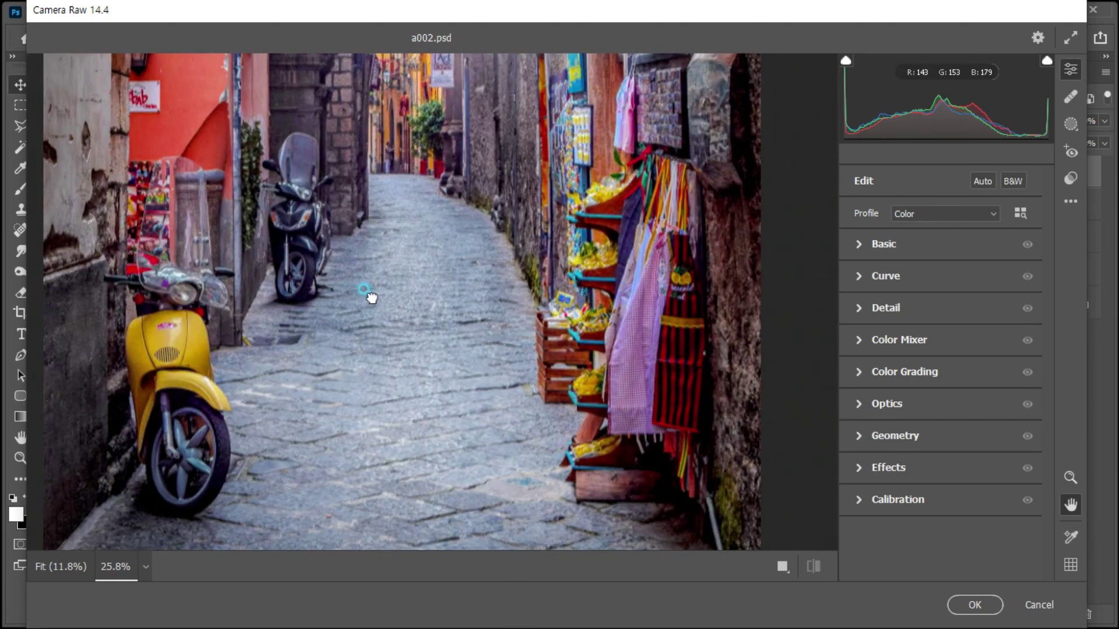
drag(373, 315, 352, 292)
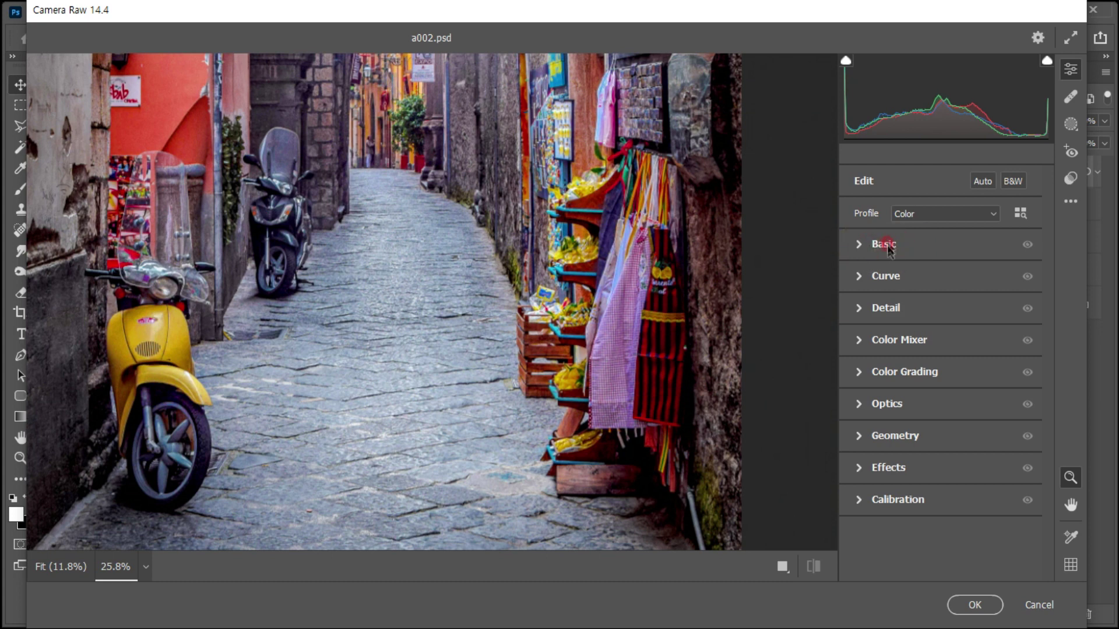
click(859, 245)
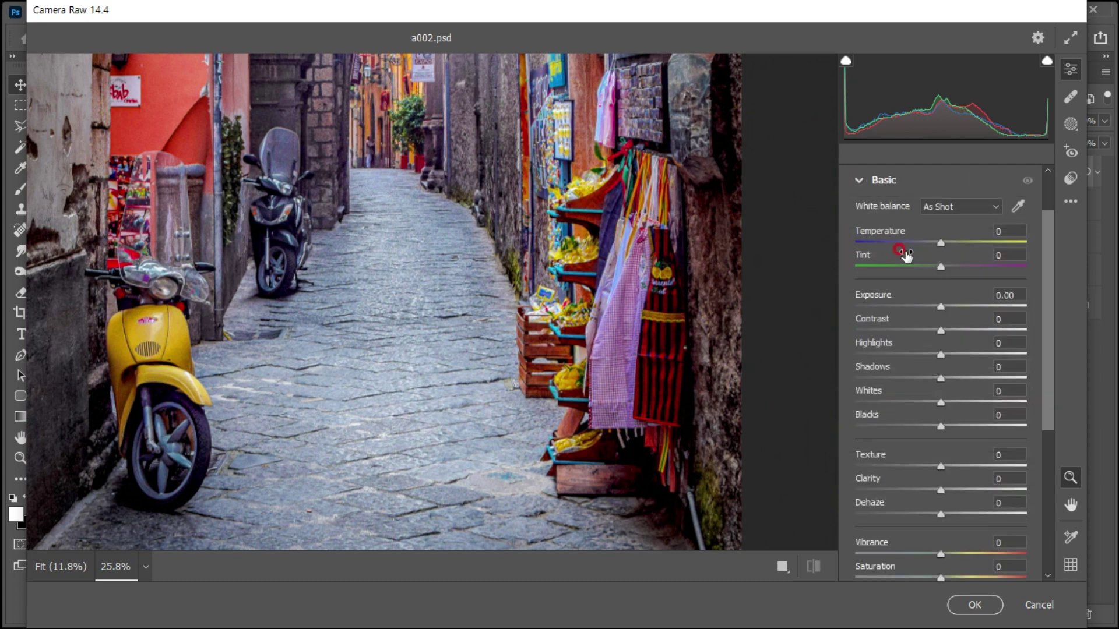
drag(942, 244, 955, 243)
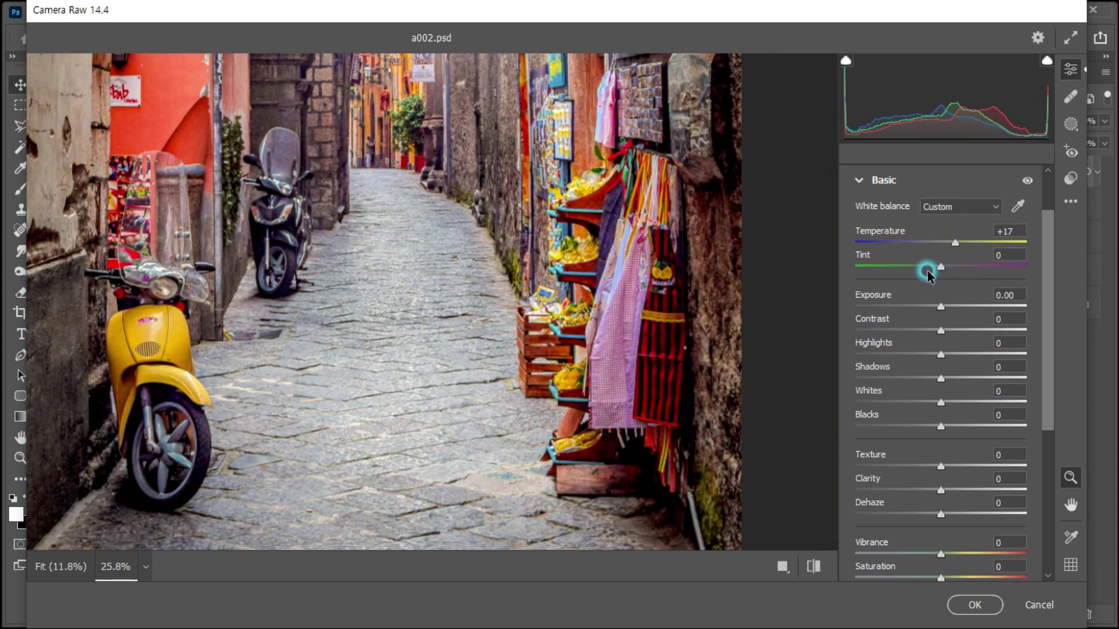
drag(940, 266, 924, 268)
mouse_move(940, 307)
mouse_down()
mouse_move(957, 330)
mouse_move(931, 355)
mouse_move(947, 402)
mouse_move(944, 467)
mouse_up()
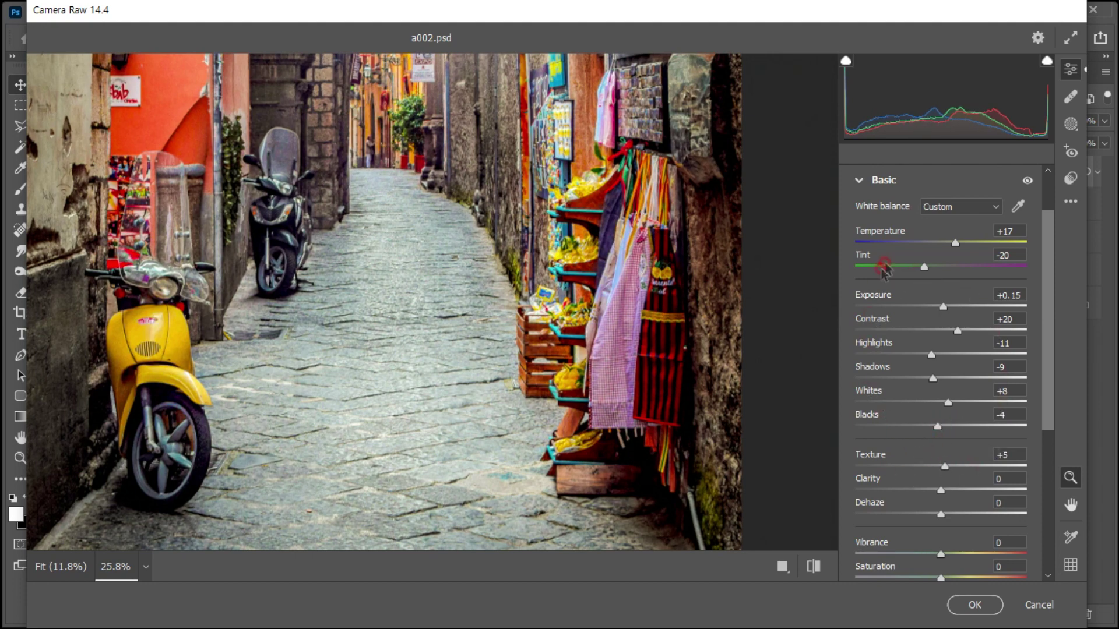
click(974, 604)
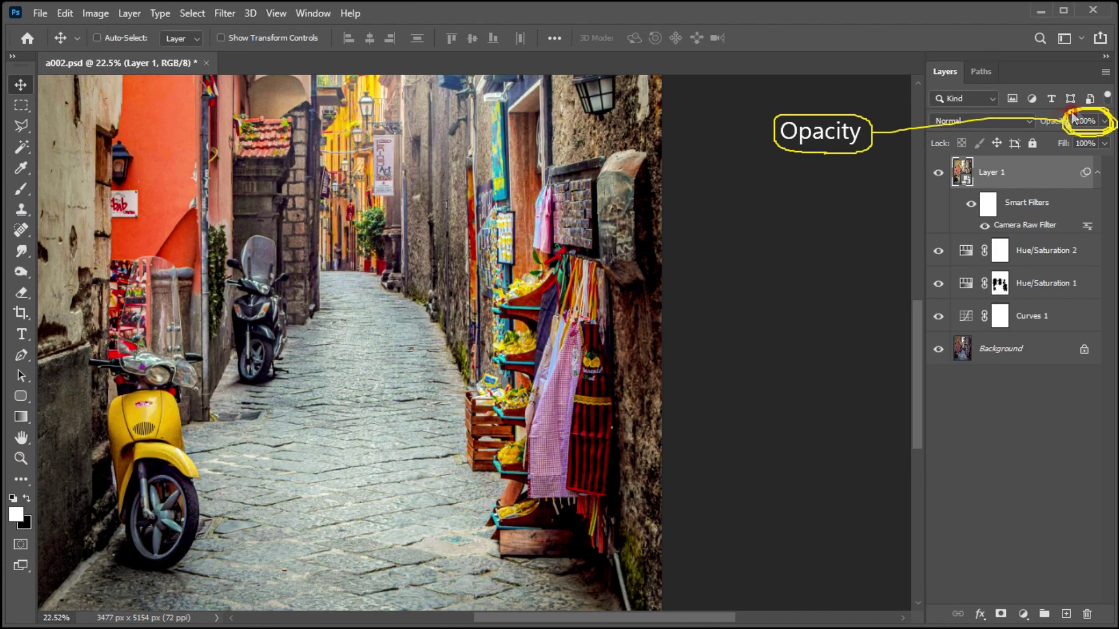
Step: Lower Layer 1's opacity to 73%, then view only the original Background
click(1103, 121)
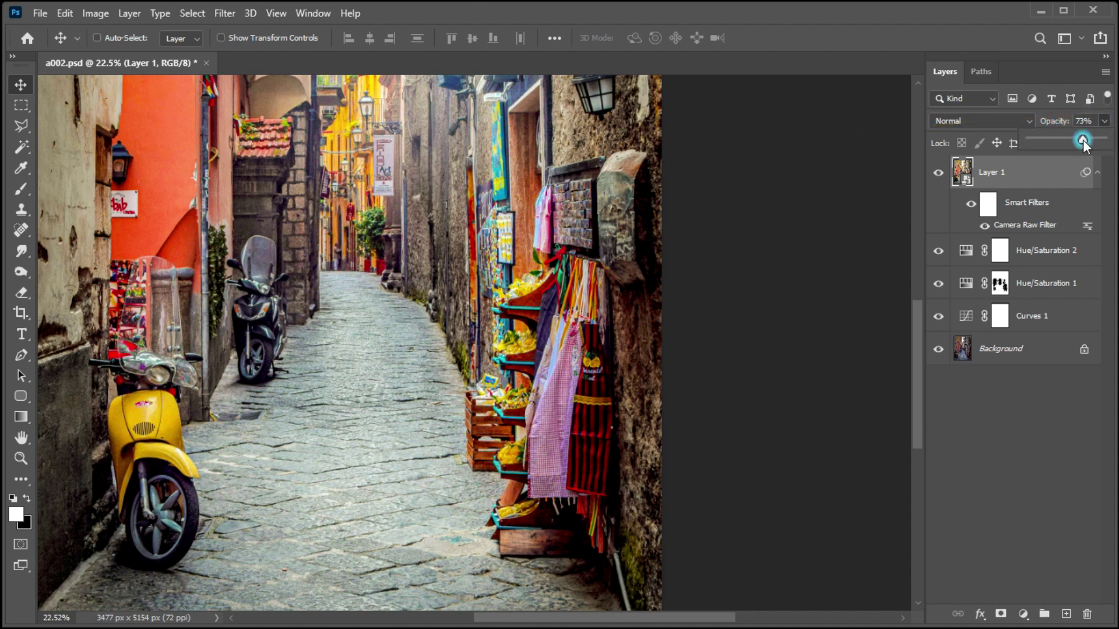
drag(741, 192, 741, 193)
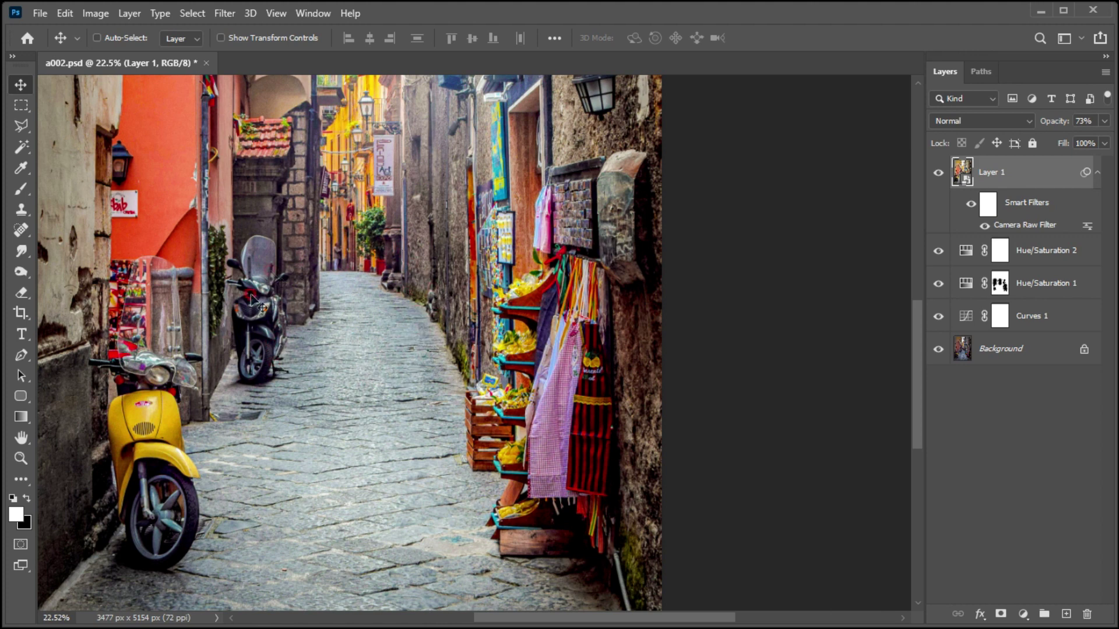
alt+click(938, 350)
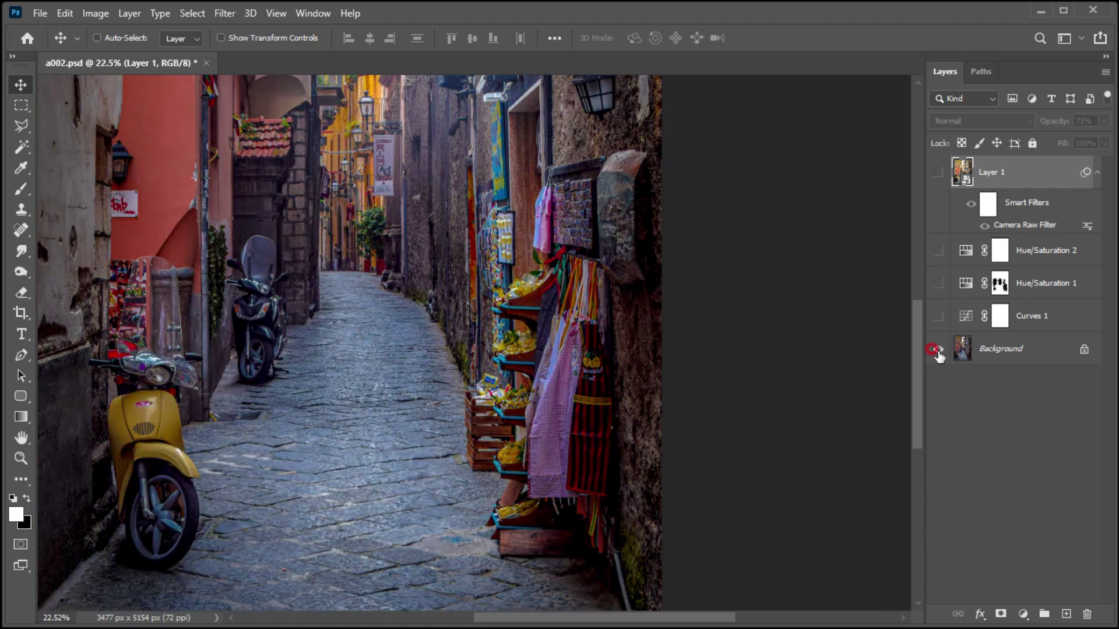
alt+click(938, 350)
alt+click(938, 350)
alt+click(938, 350)
alt+click(938, 349)
alt+click(938, 349)
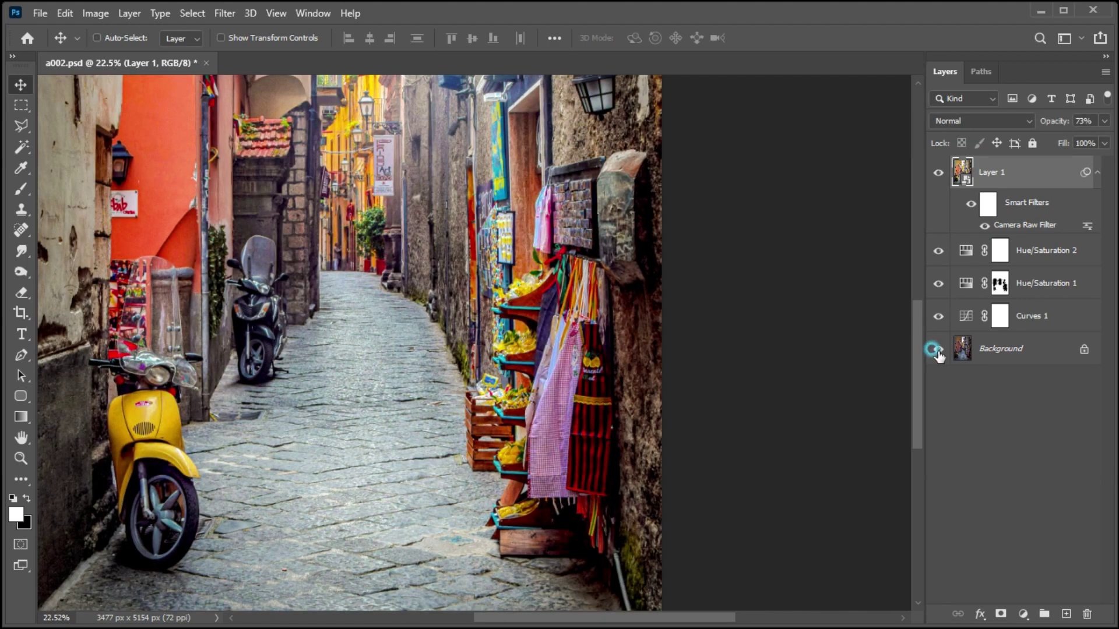
alt+click(938, 350)
alt+click(938, 350)
alt+click(938, 350)
alt+click(938, 349)
alt+click(938, 349)
alt+click(938, 350)
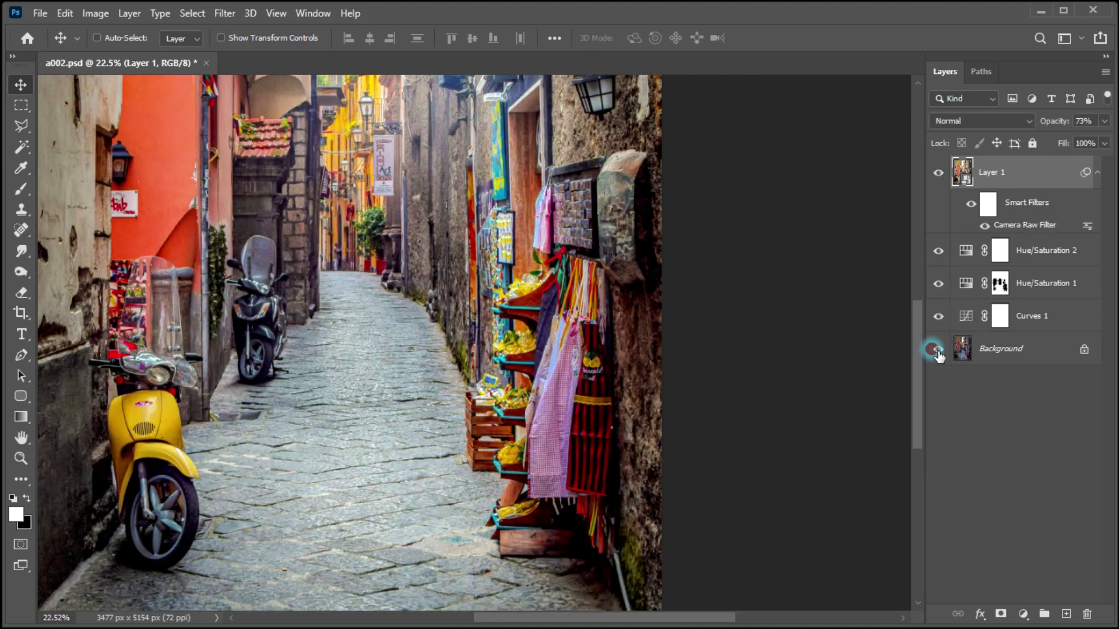